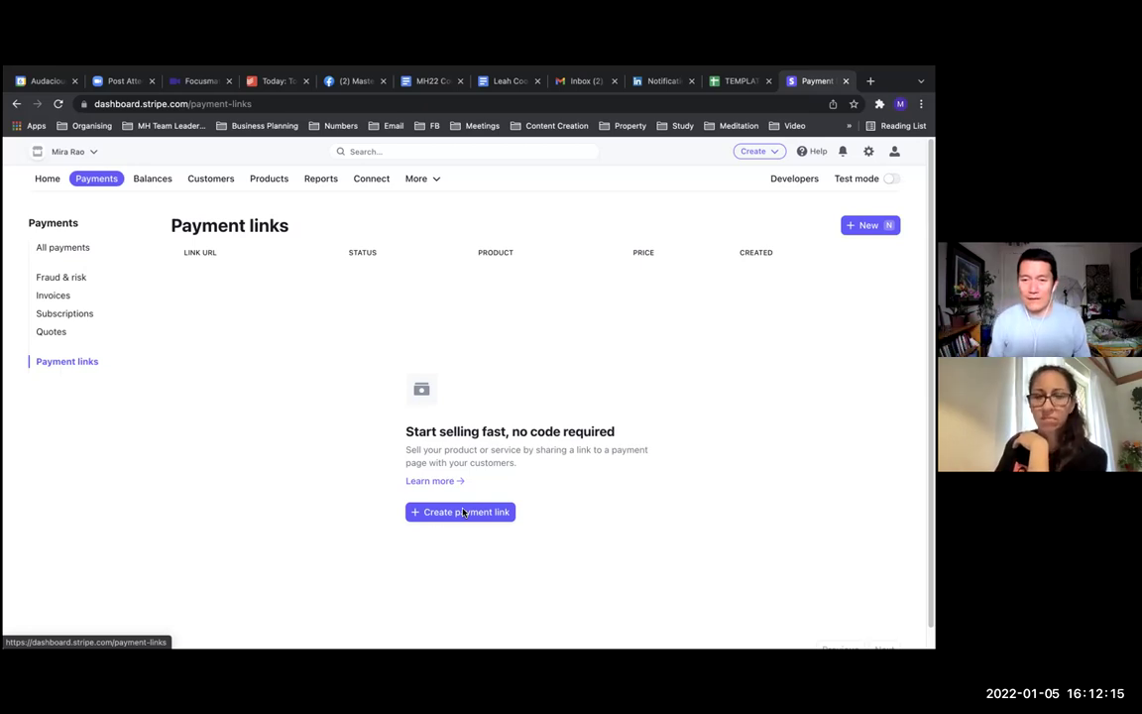
# Step: Start a new payment link with a new product named 'Embodied Envisioning Webinar'
pyautogui.click(462, 512)
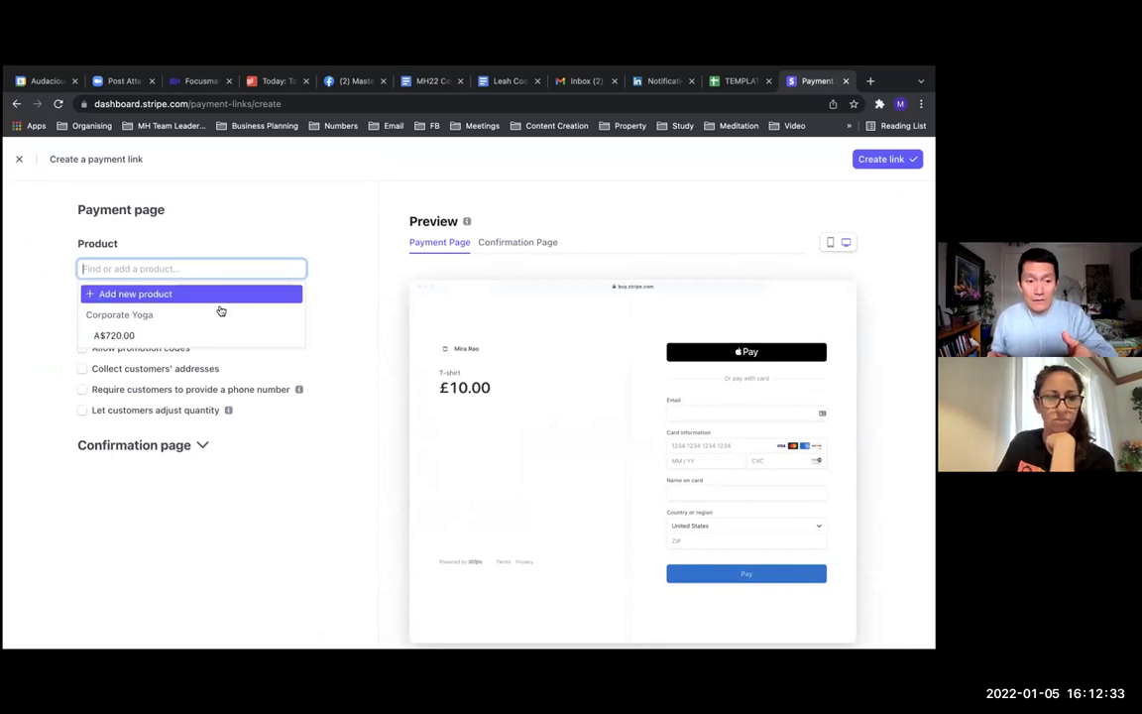
pyautogui.click(129, 301)
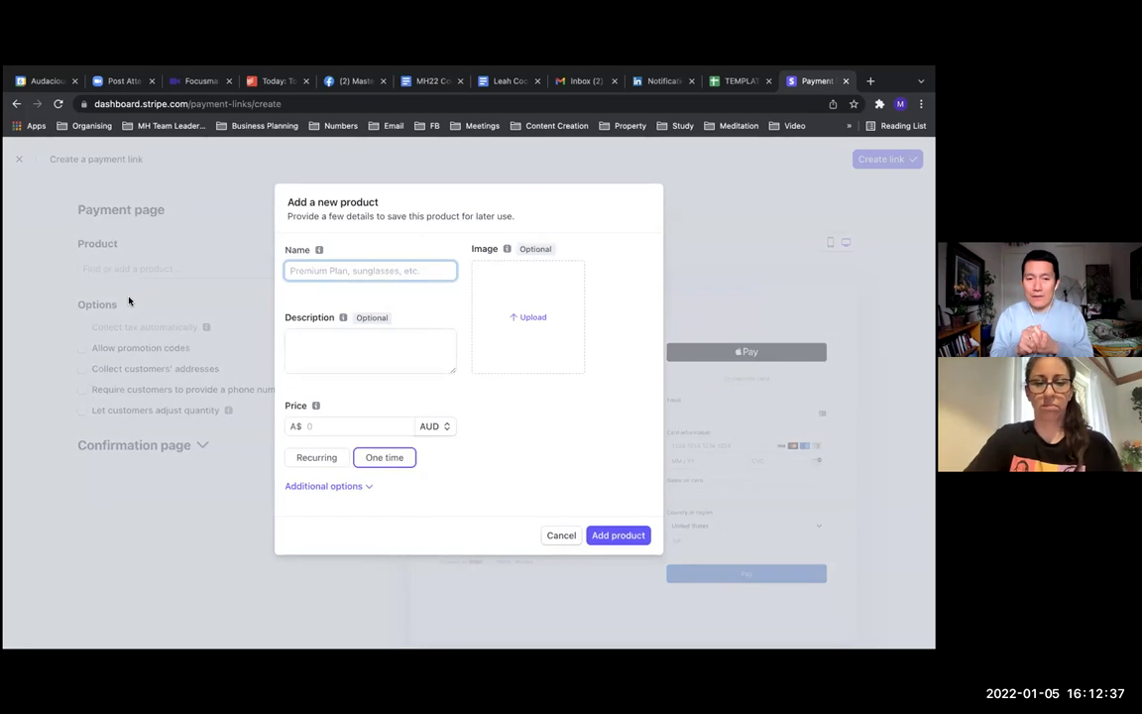
pyautogui.write('Embo')
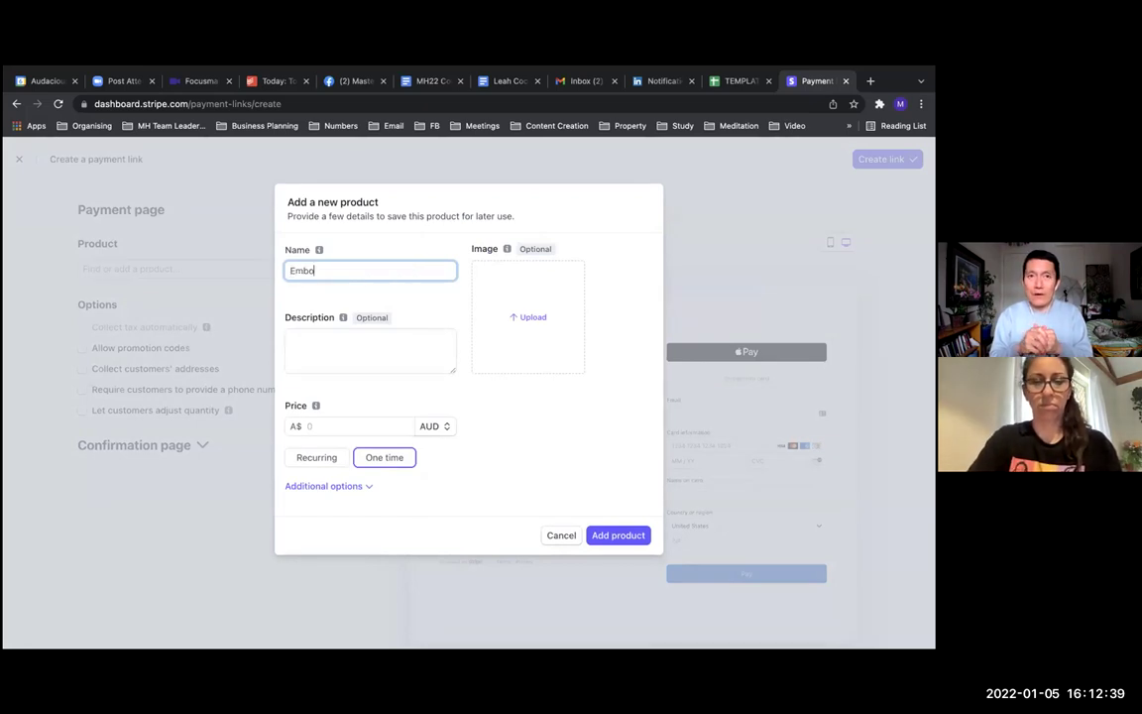
pyautogui.write('died En')
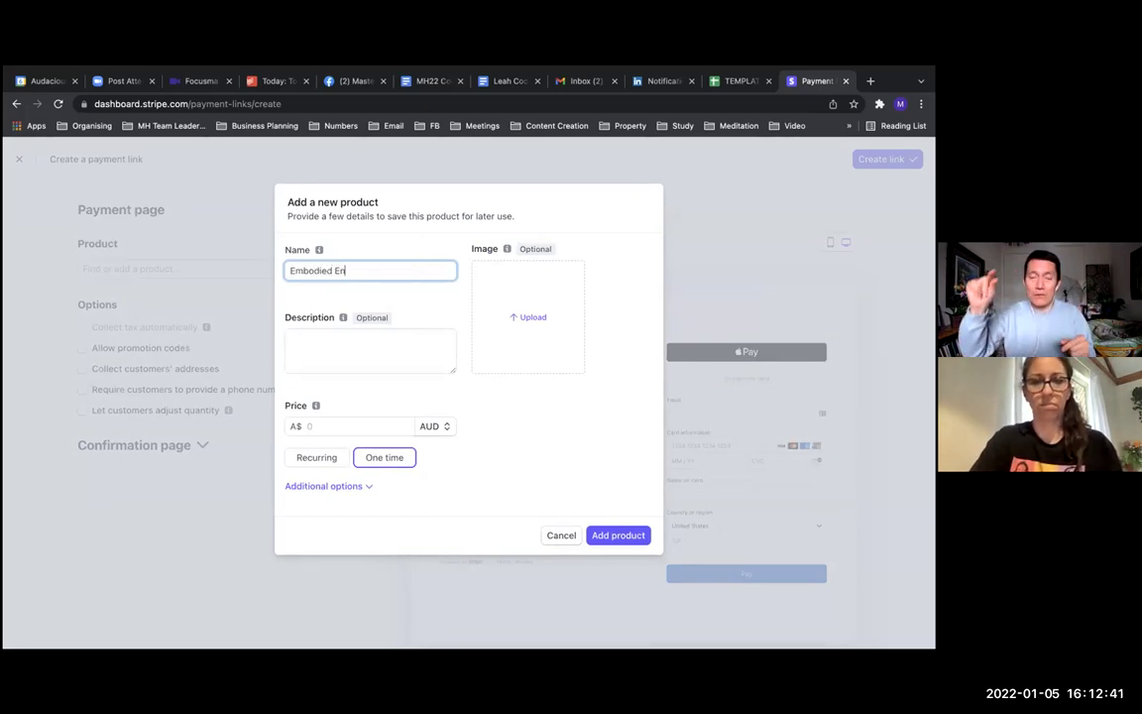
pyautogui.write('visioning ')
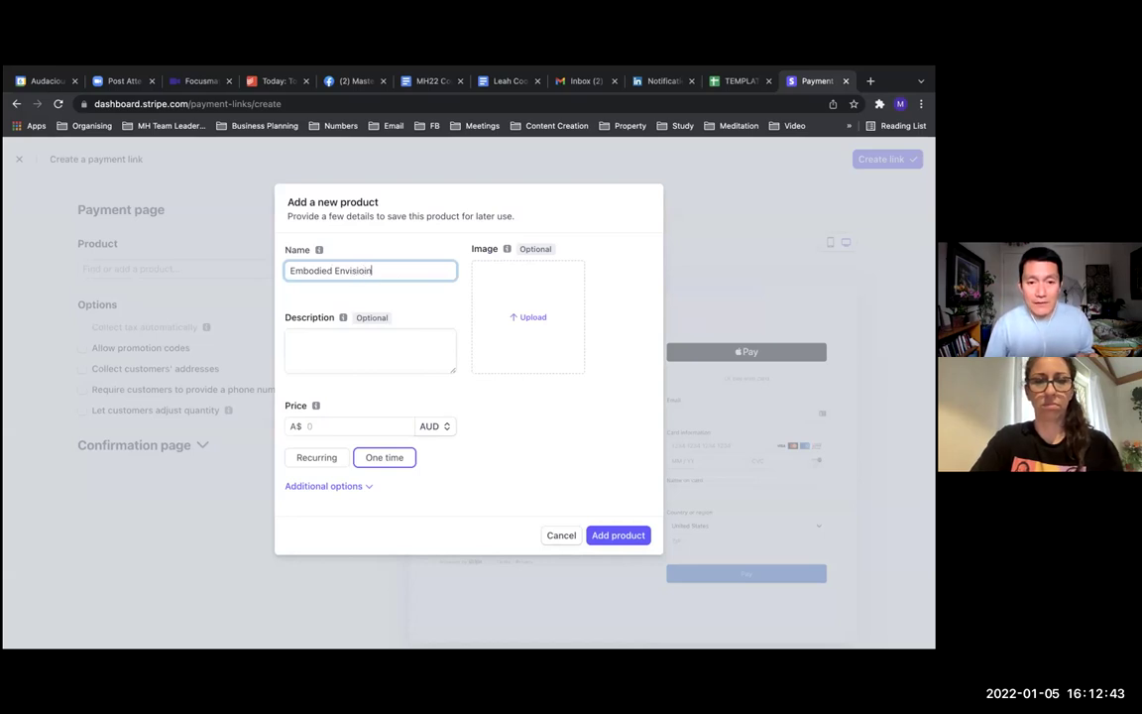
pyautogui.write('Webinar')
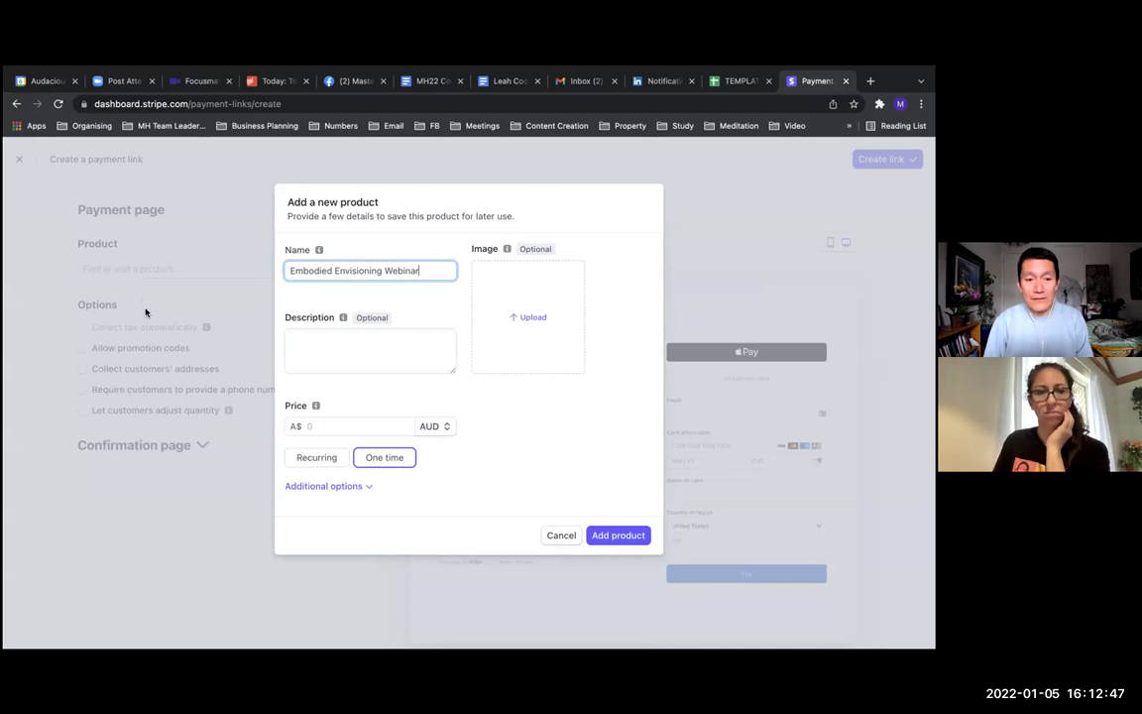
# Step: Describe the product as a full recording including instructions, exercises and meditations for structured embodied goal setting
pyautogui.click(365, 349)
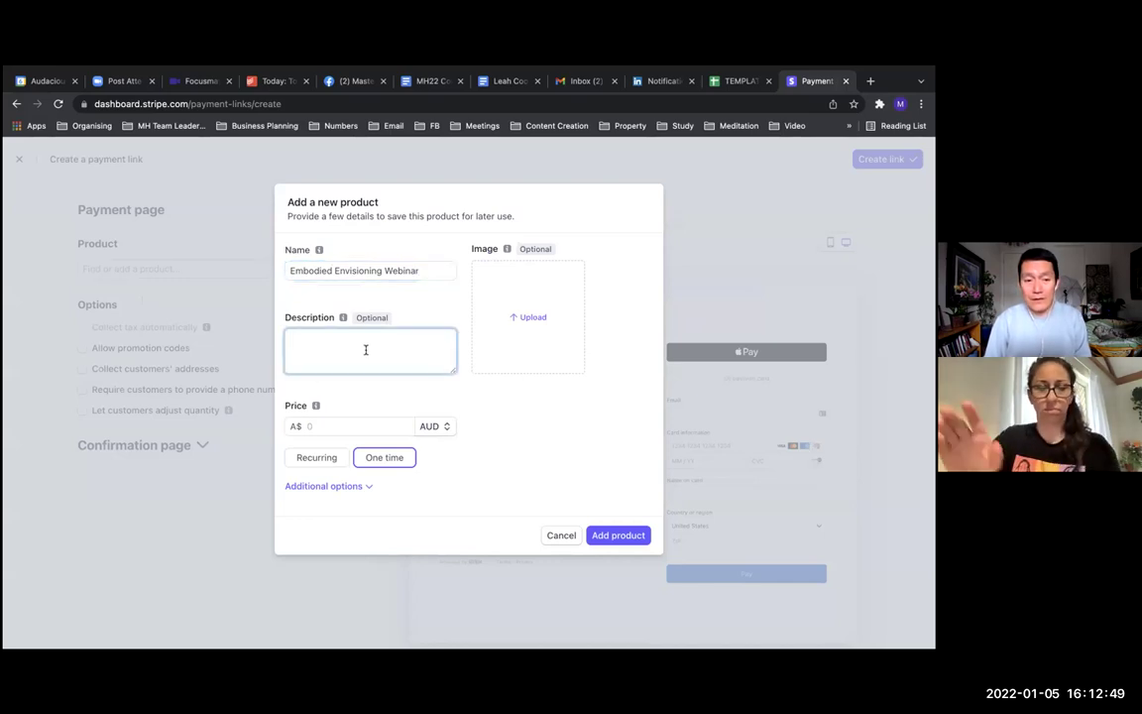
pyautogui.write('R')
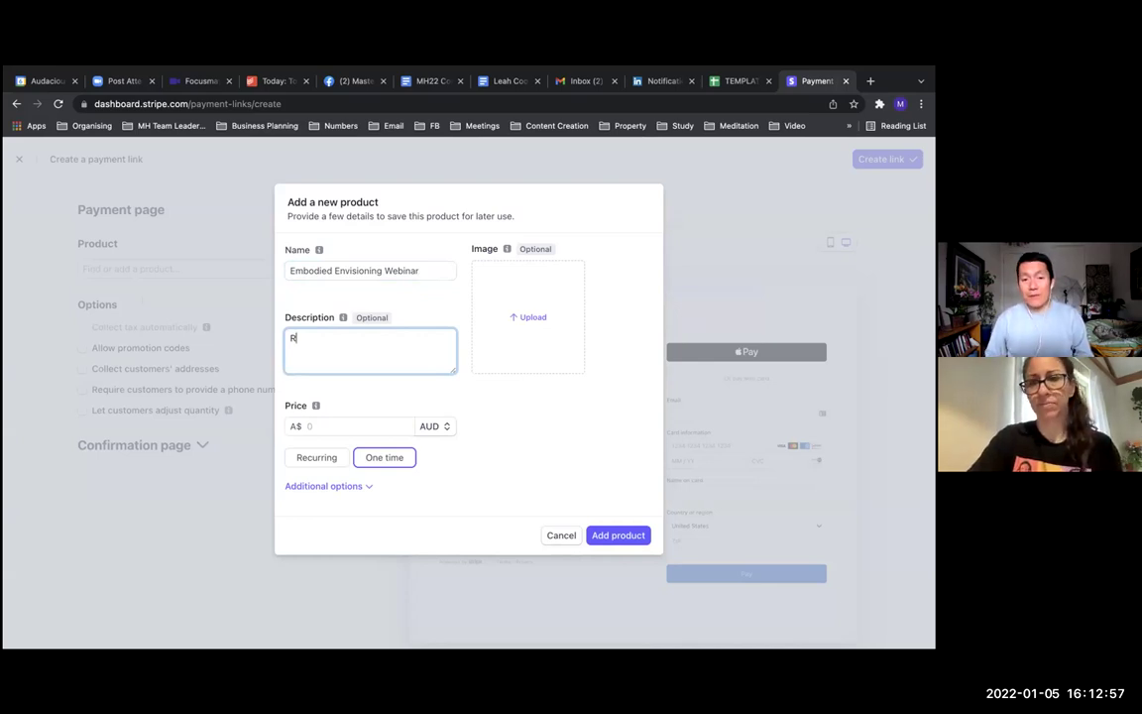
pyautogui.press('BackSpace')
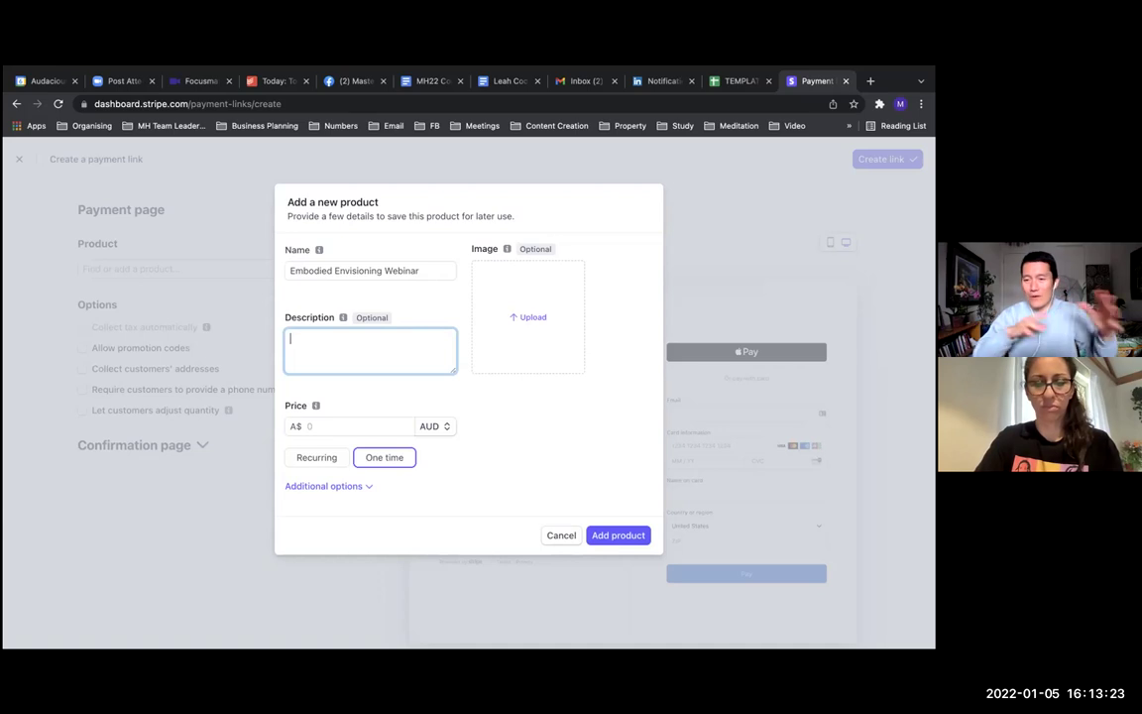
pyautogui.write('Full reco')
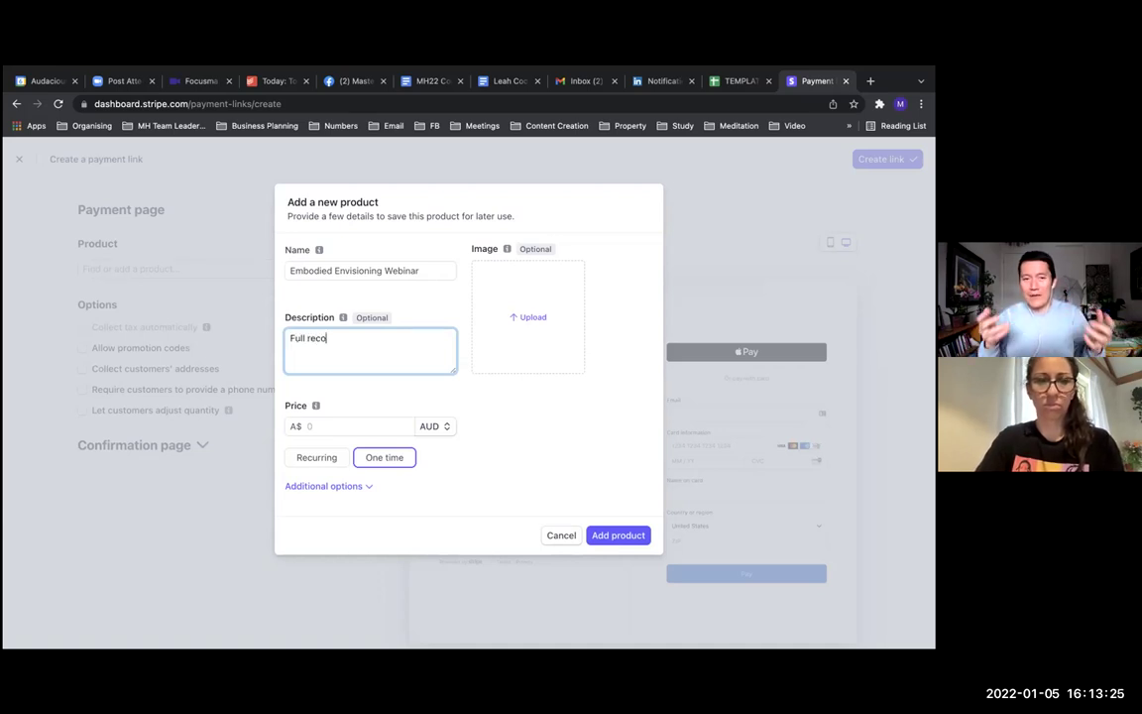
pyautogui.write('rding including ')
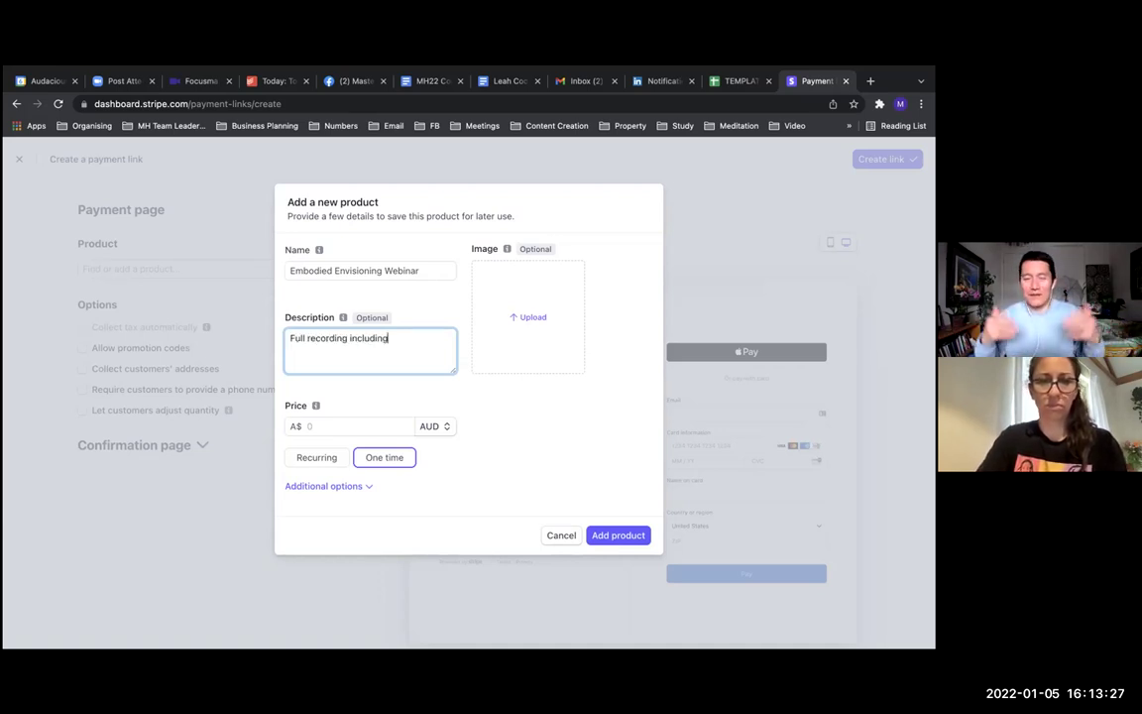
pyautogui.write('e')
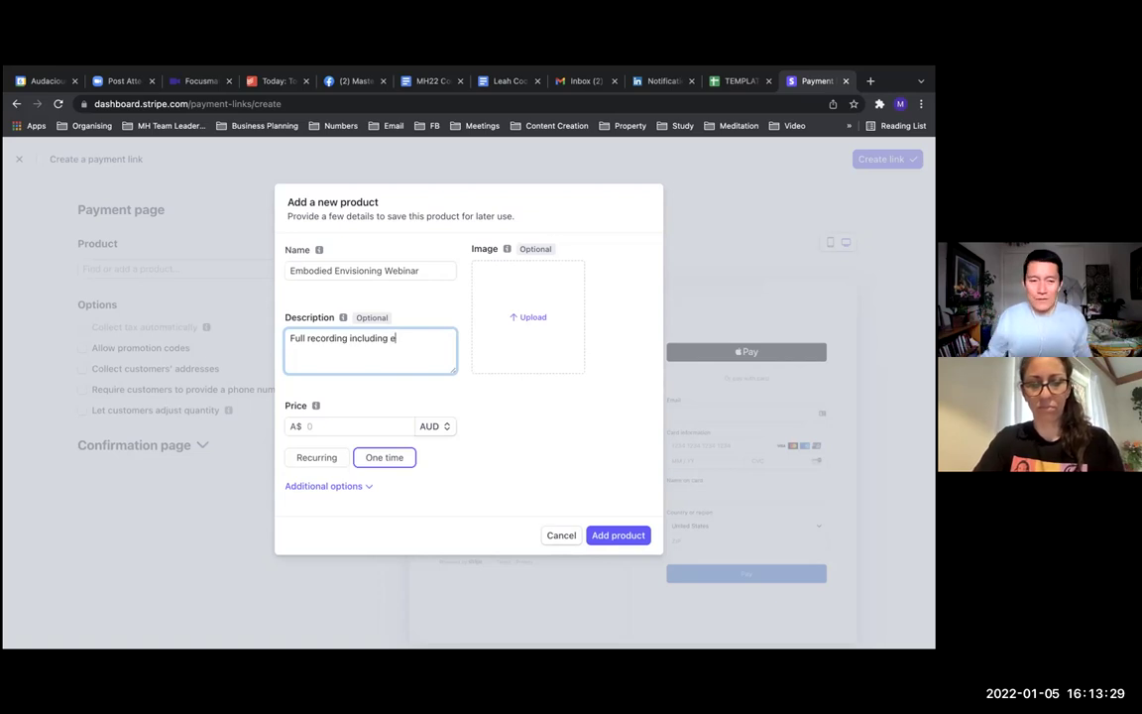
pyautogui.write('xercises and medi')
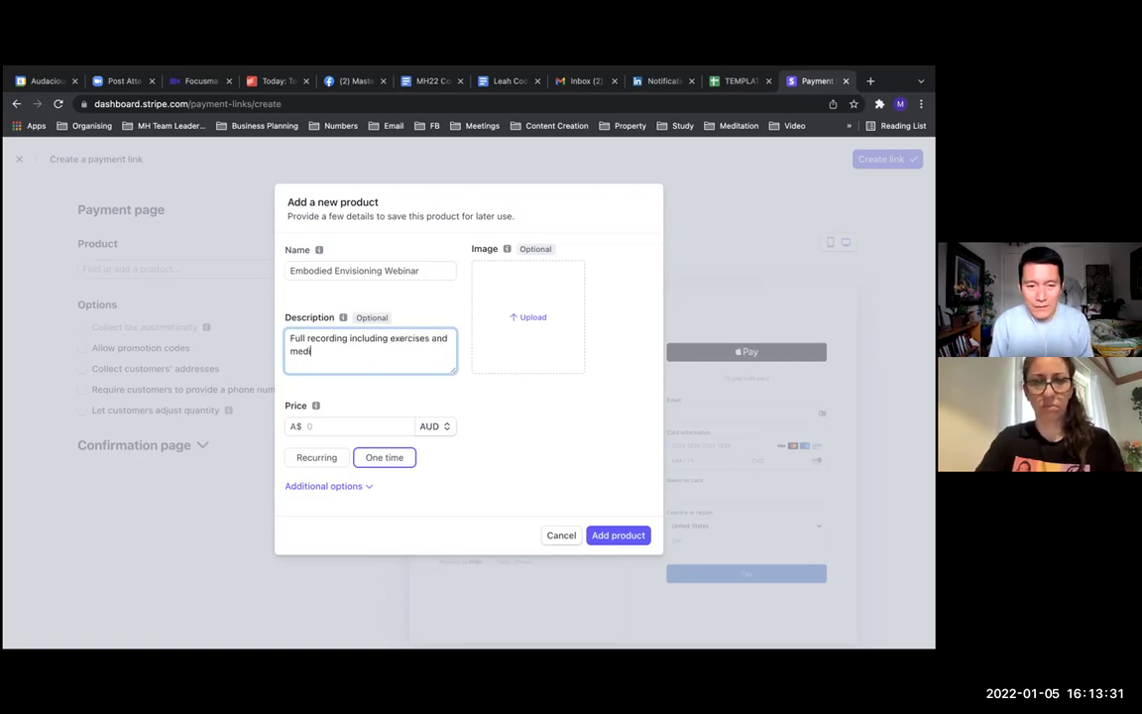
pyautogui.write('tations to support')
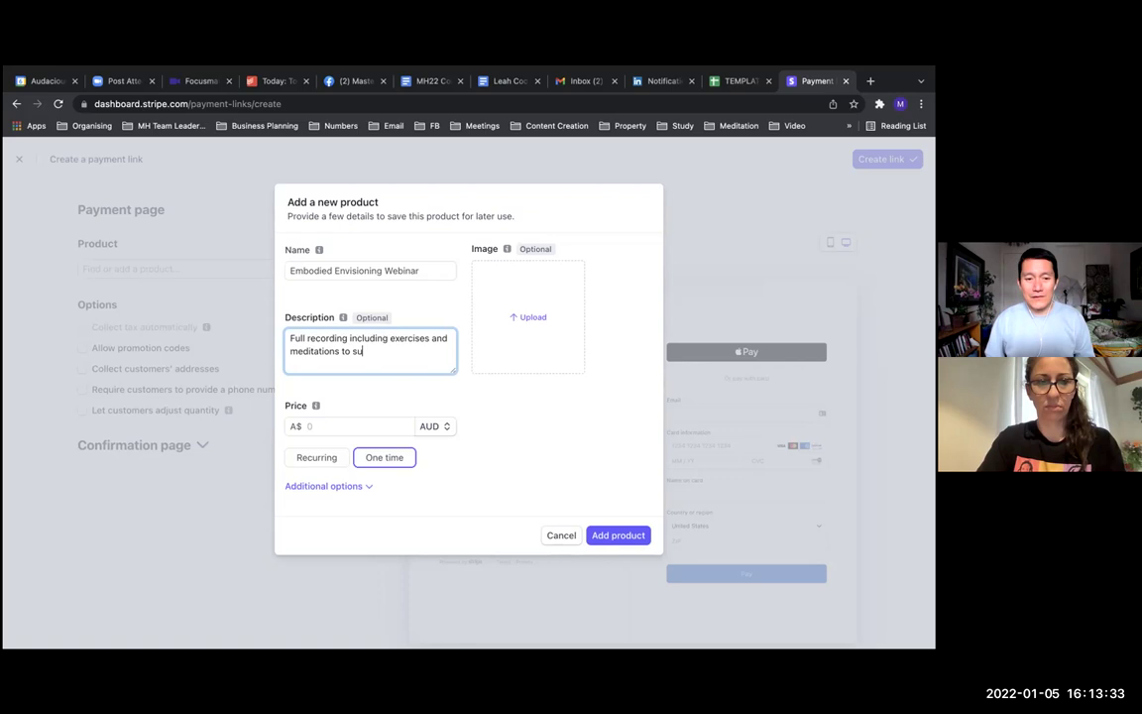
pyautogui.press('BackSpace')
pyautogui.press('BackSpace')
pyautogui.press('BackSpace')
pyautogui.press('BackSpace')
pyautogui.press('BackSpace')
pyautogui.press('BackSpace')
pyautogui.press('BackSpace')
pyautogui.press('BackSpace')
pyautogui.press('BackSpace')
pyautogui.press('BackSpace')
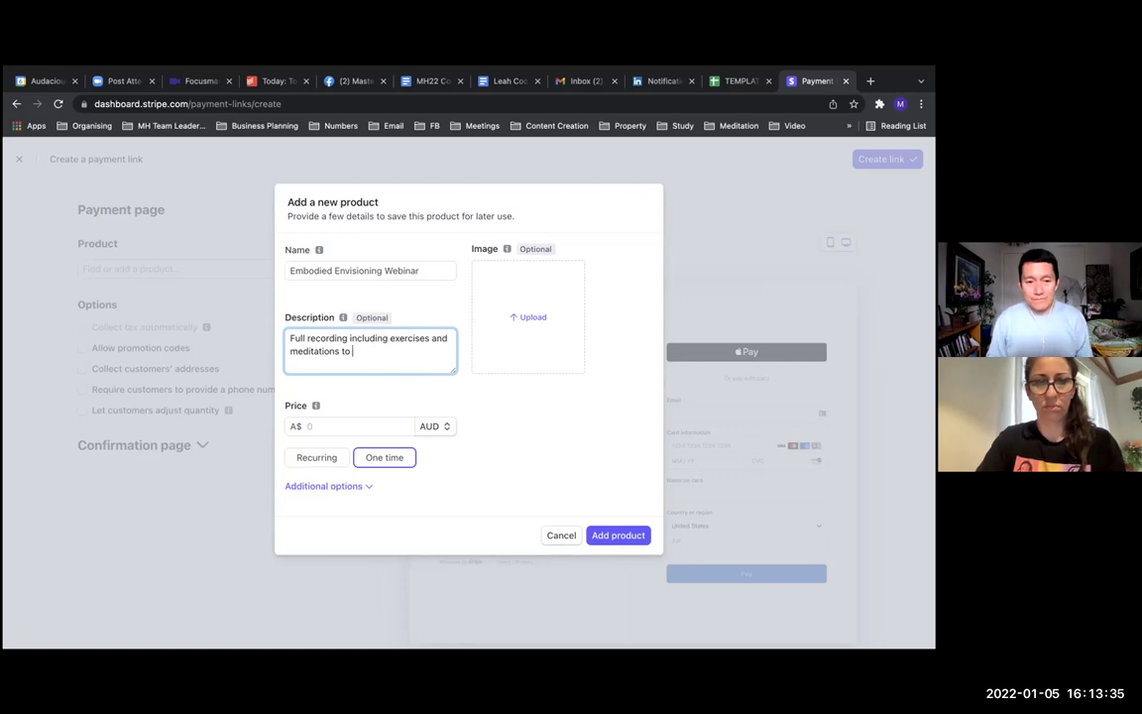
pyautogui.write('for structur')
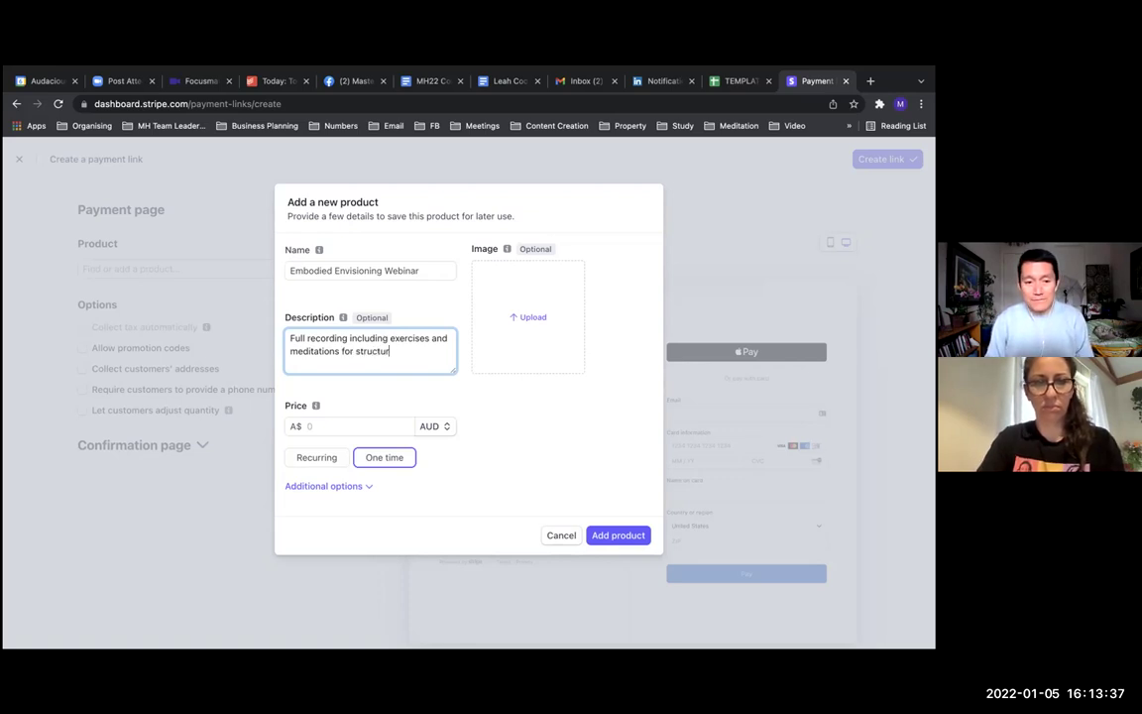
pyautogui.write('ed embodied gaps')
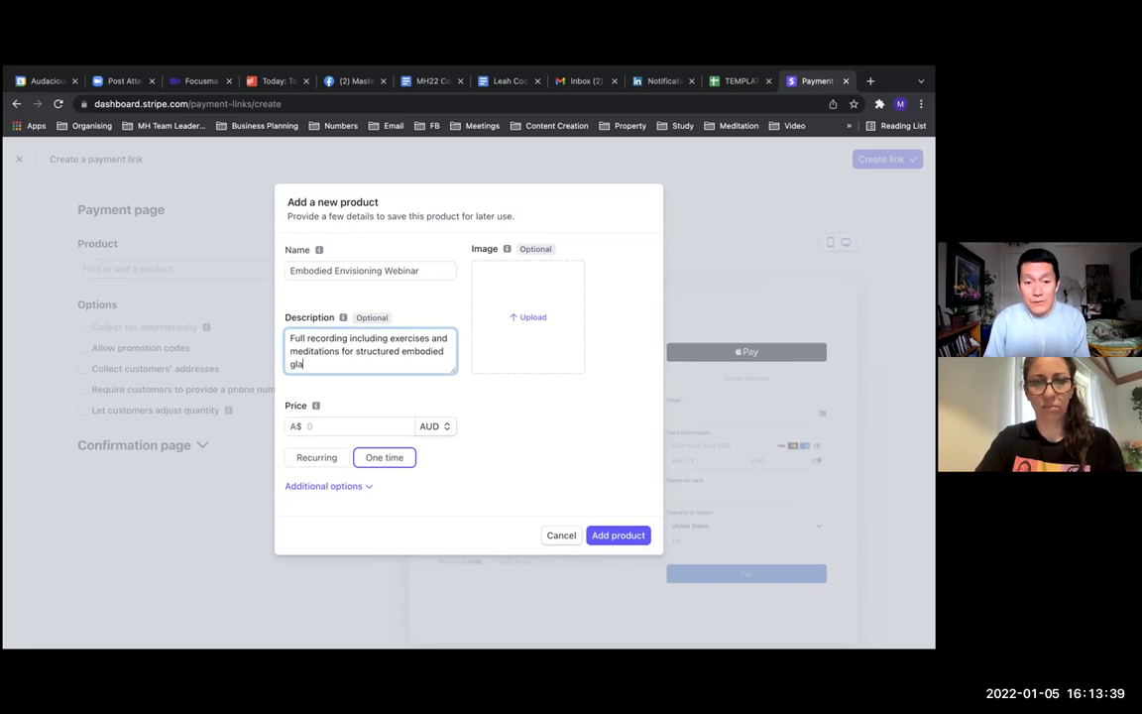
pyautogui.press('BackSpace')
pyautogui.write('aps')
pyautogui.press('BackSpace')
pyautogui.press('BackSpace')
pyautogui.press('BackSpace')
pyautogui.press('BackSpace')
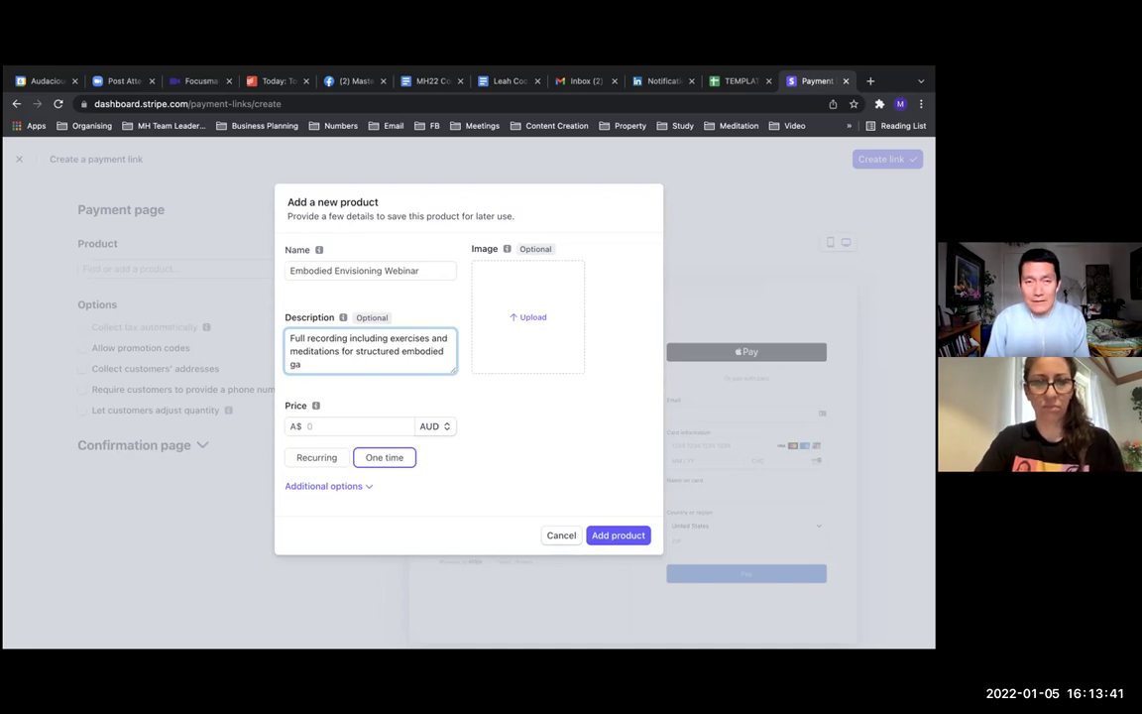
pyautogui.write('oal setting')
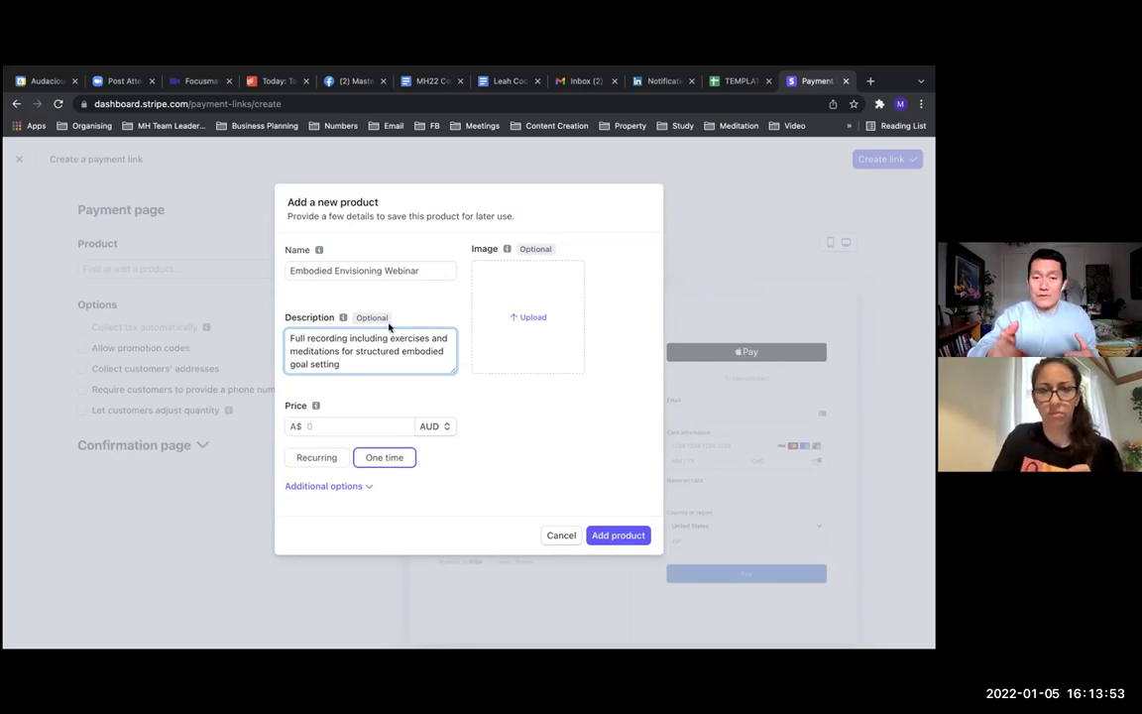
pyautogui.click(389, 338)
pyautogui.write('instructions')
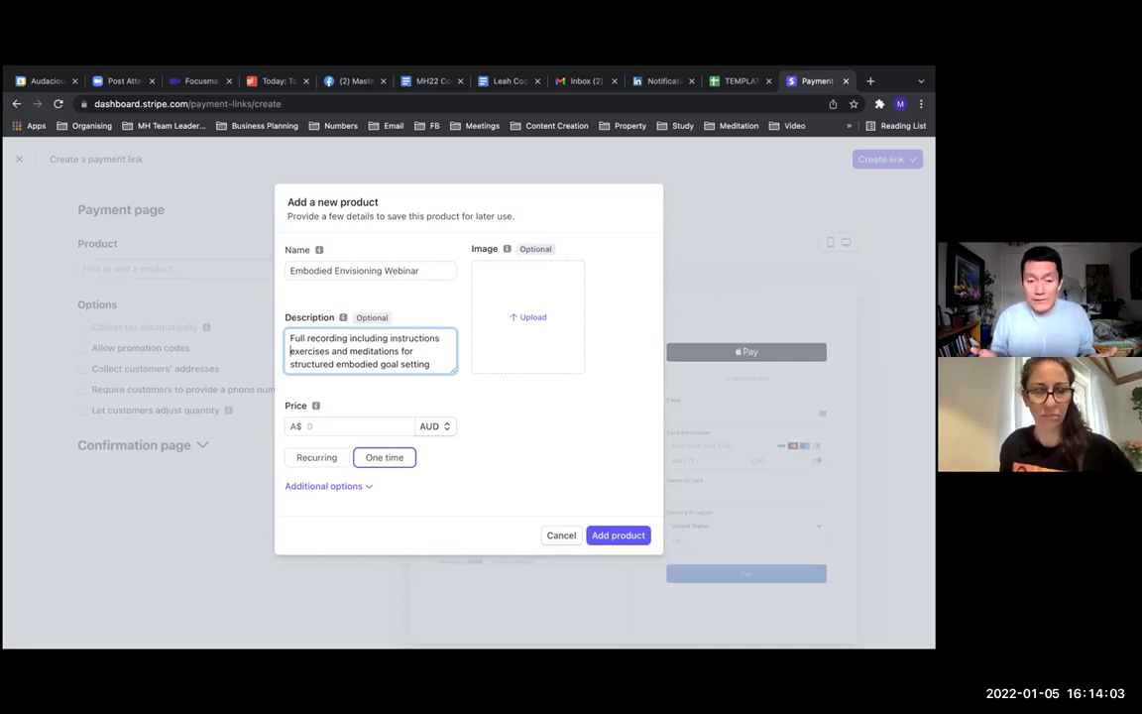
# Step: Give the product a one-time price of 19.99 AUD and expand the additional price options
pyautogui.click(345, 425)
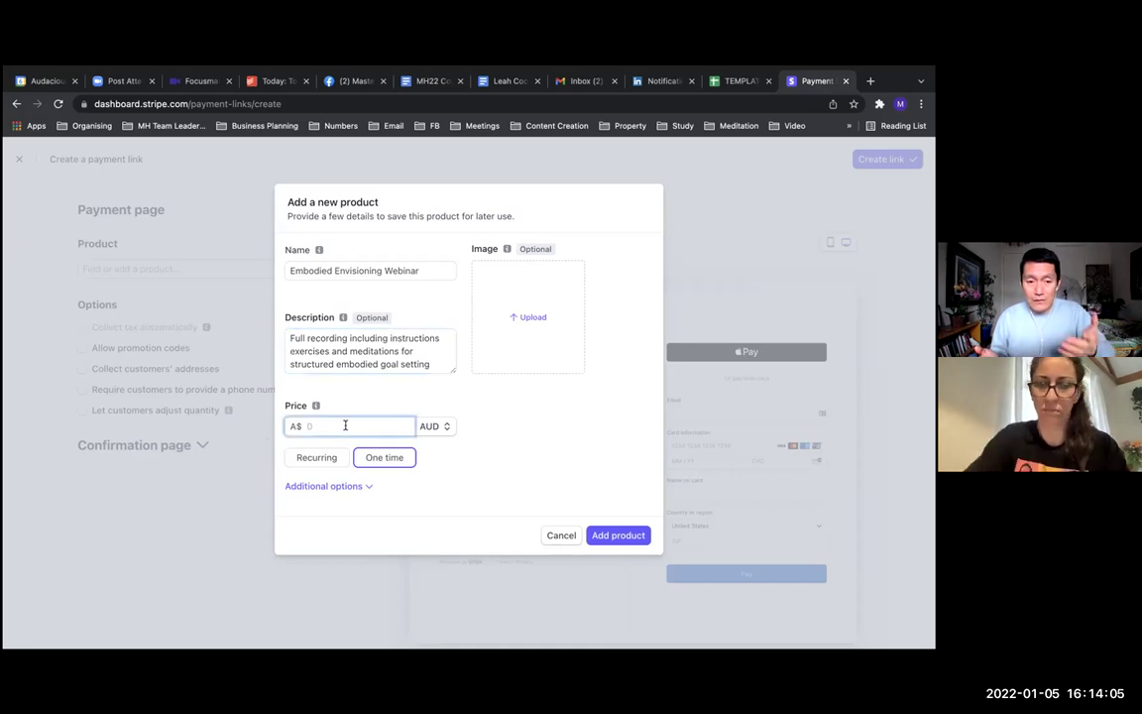
pyautogui.write('19.99')
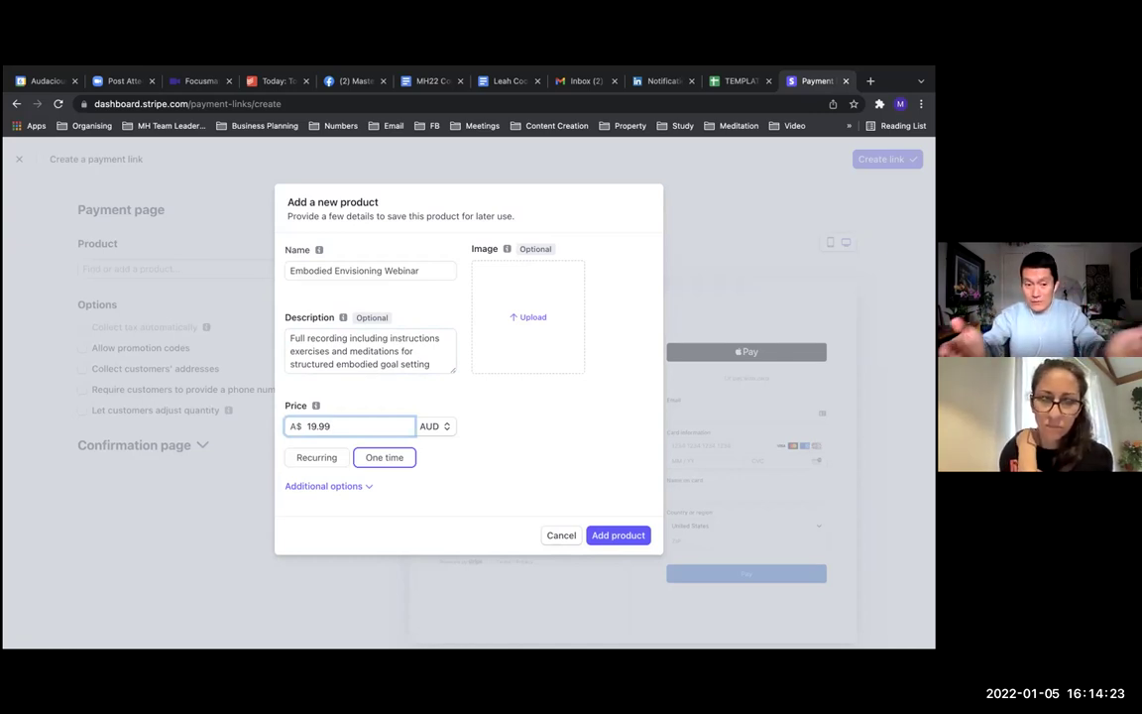
pyautogui.click(368, 486)
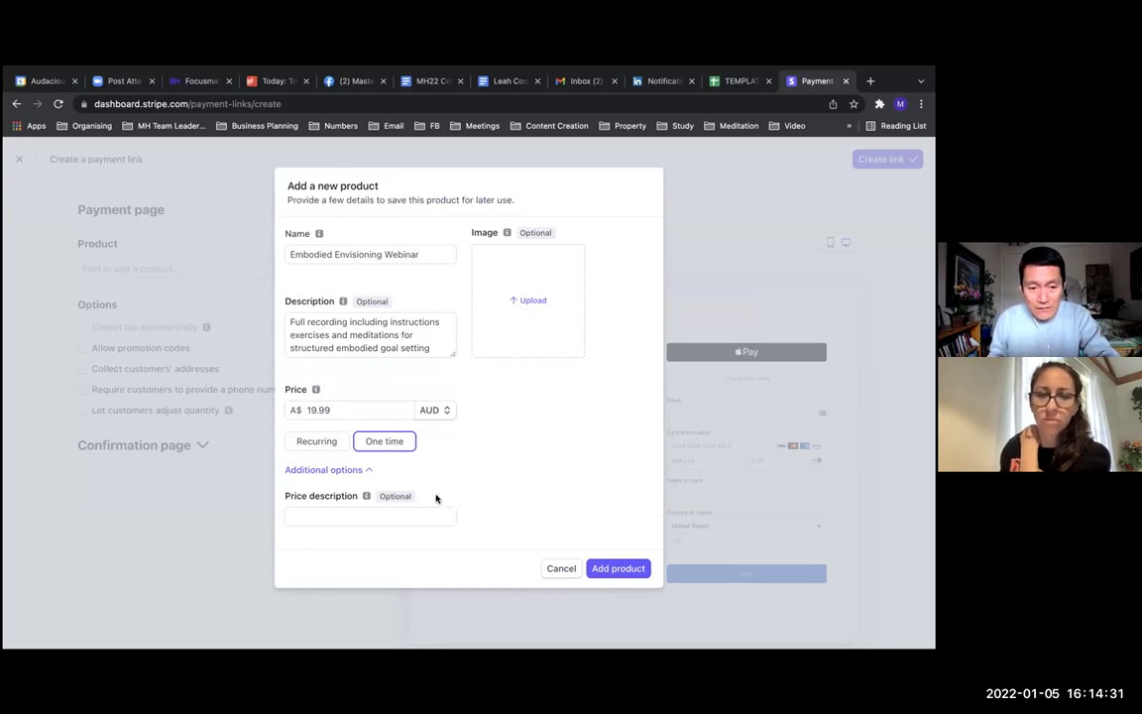
pyautogui.moveTo(365, 497)
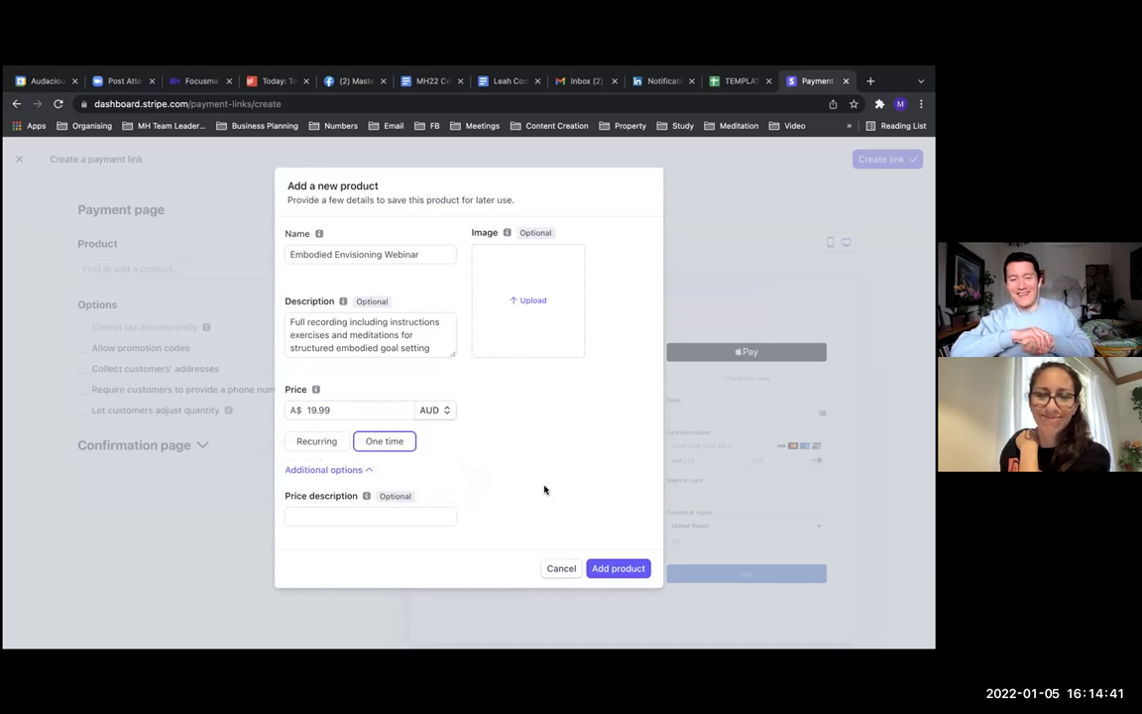
# Step: Add the webinar product to the link, confirming with the account password
pyautogui.click(623, 570)
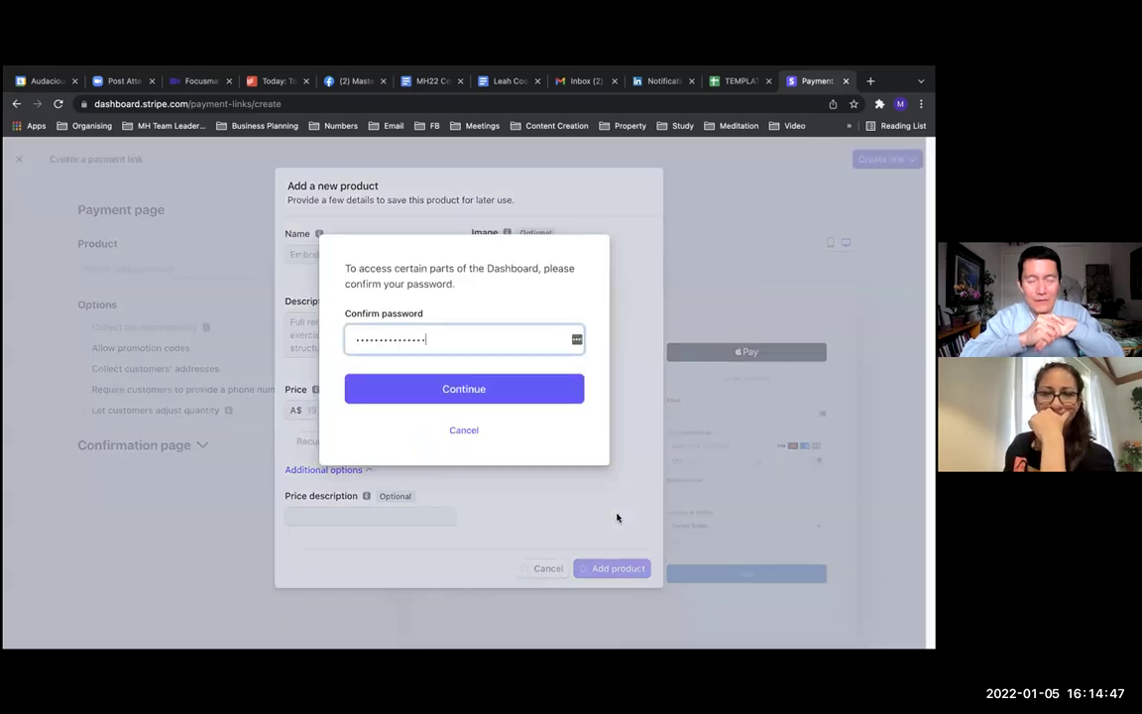
pyautogui.click(505, 395)
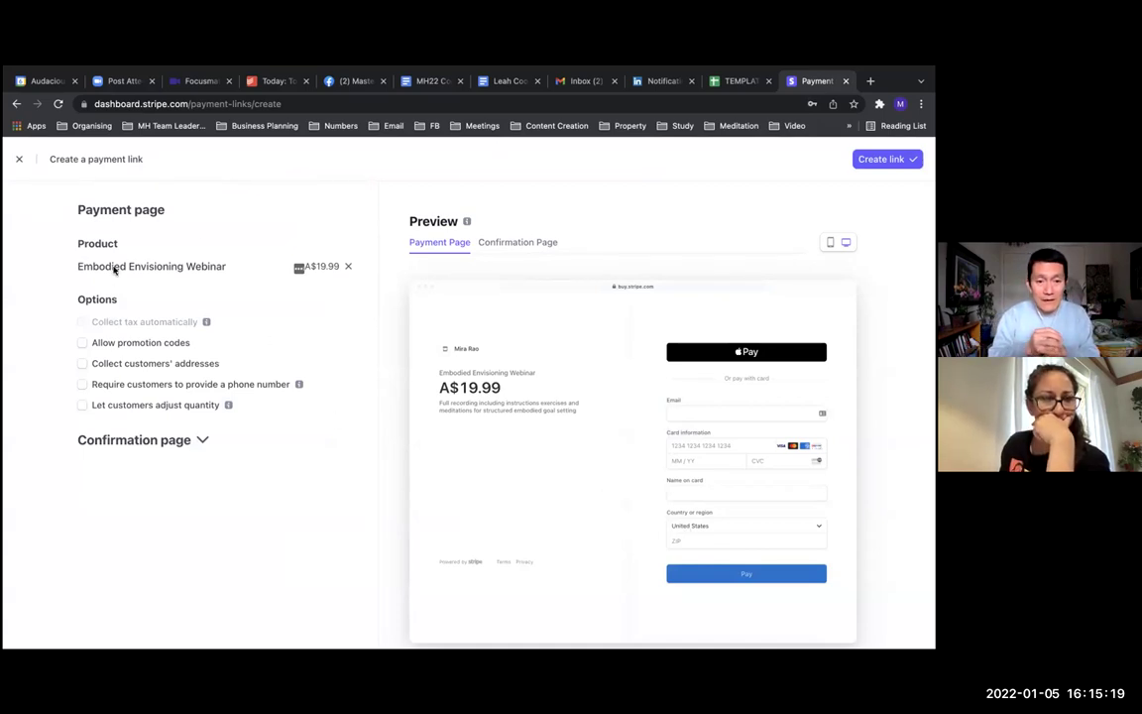
# Step: Expand the Confirmation page settings and preview the thank-you page for the A$19.99 payment
pyautogui.click(202, 440)
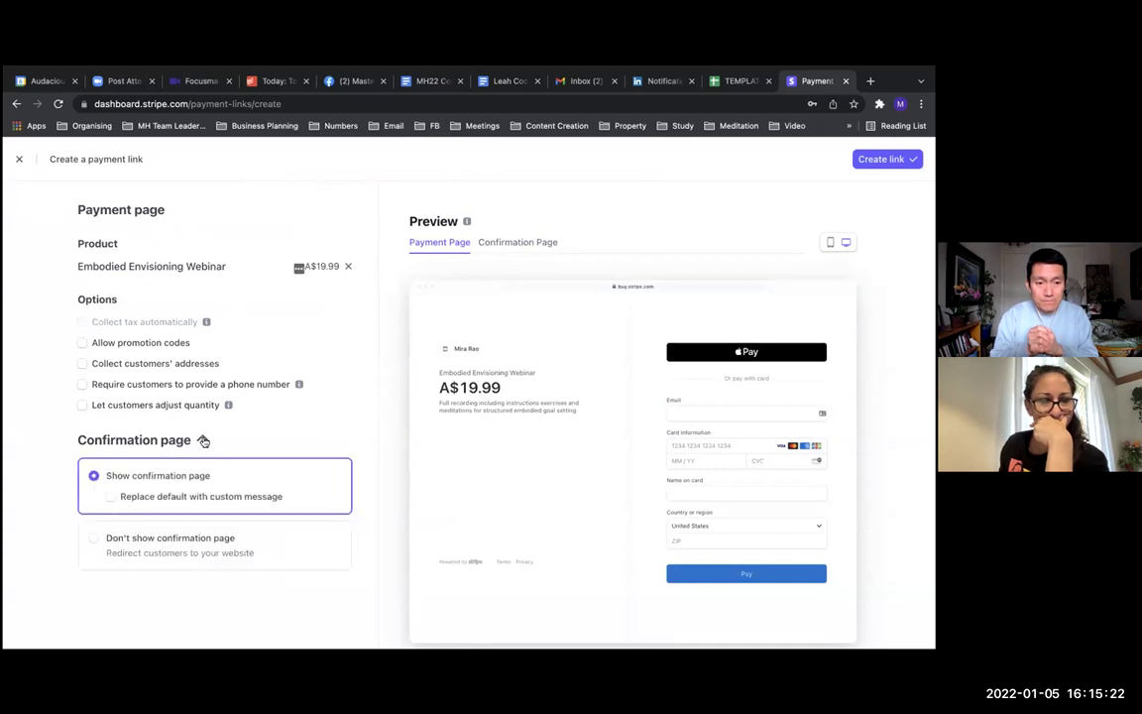
pyautogui.click(530, 244)
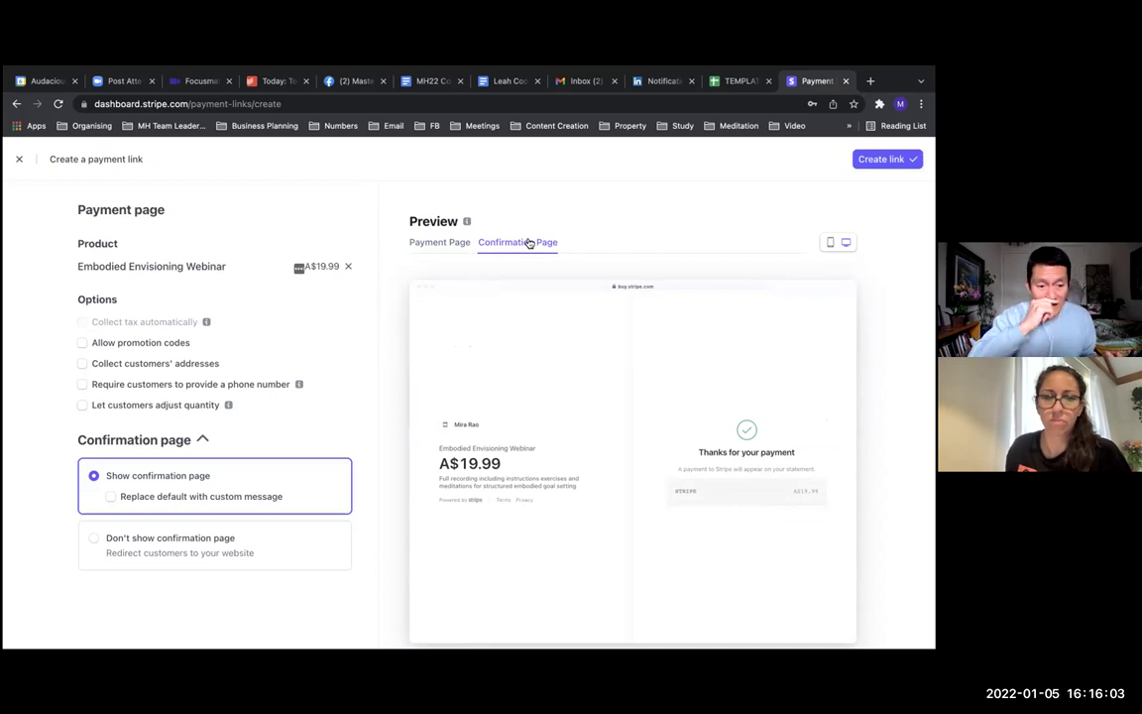
pyautogui.click(111, 497)
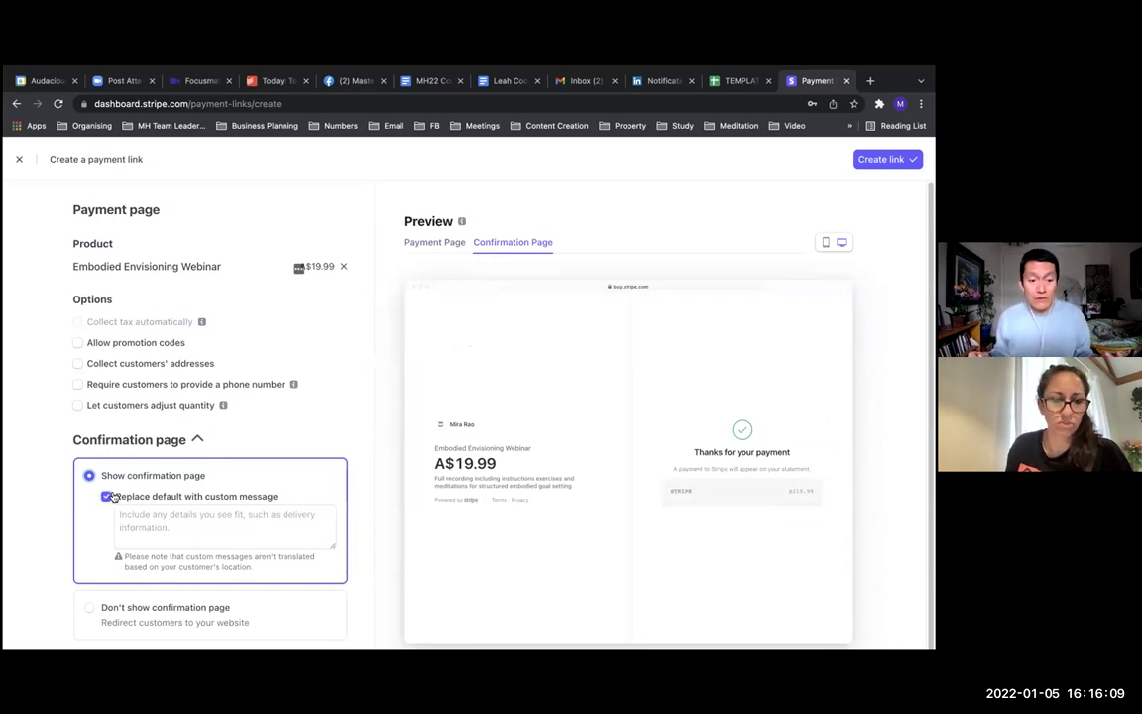
pyautogui.click(108, 497)
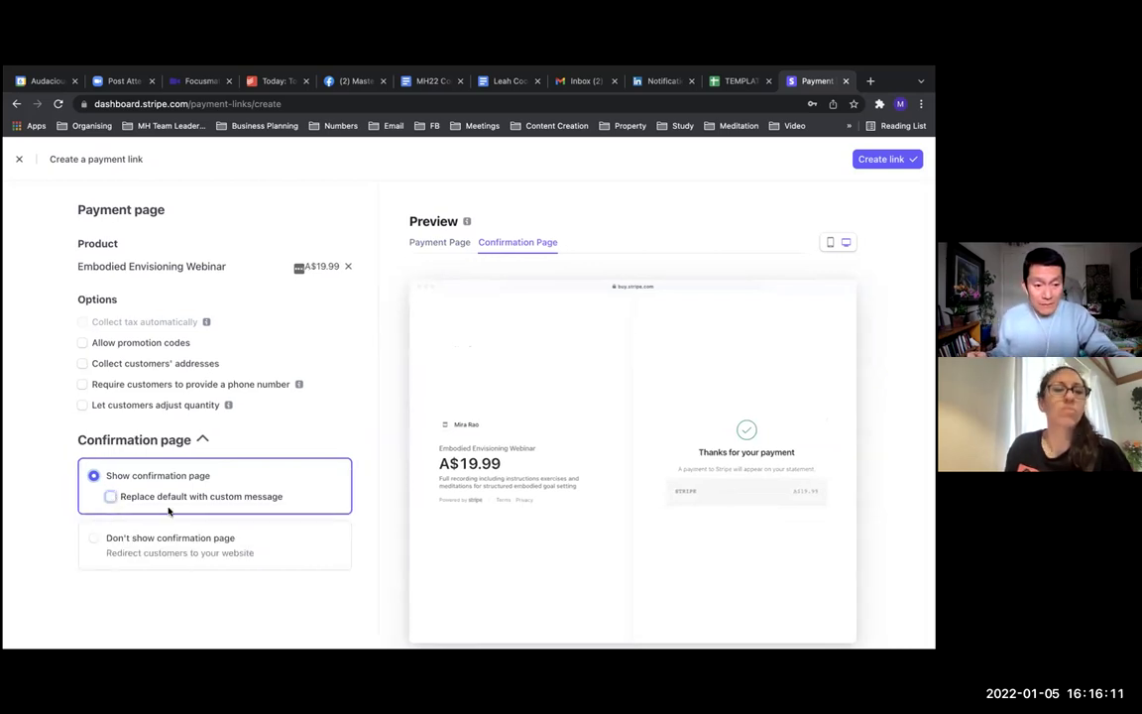
pyautogui.click(94, 538)
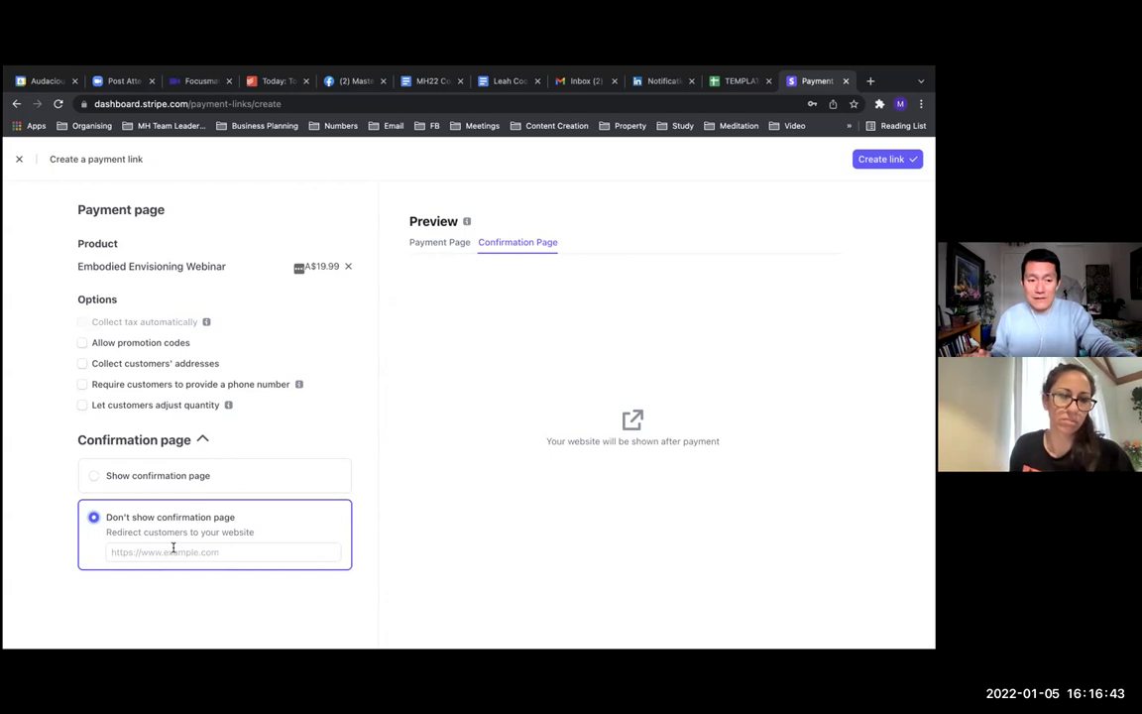
pyautogui.click(95, 479)
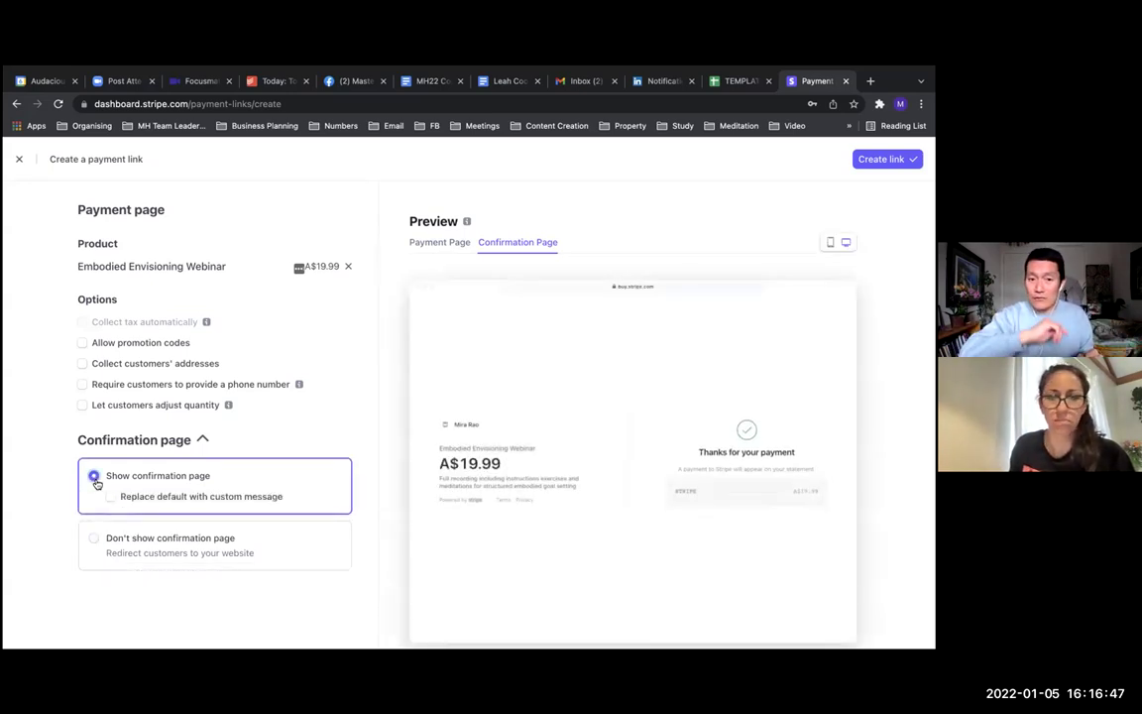
# Step: Create the webinar payment link and copy its buy.stripe.com URL
pyautogui.click(906, 161)
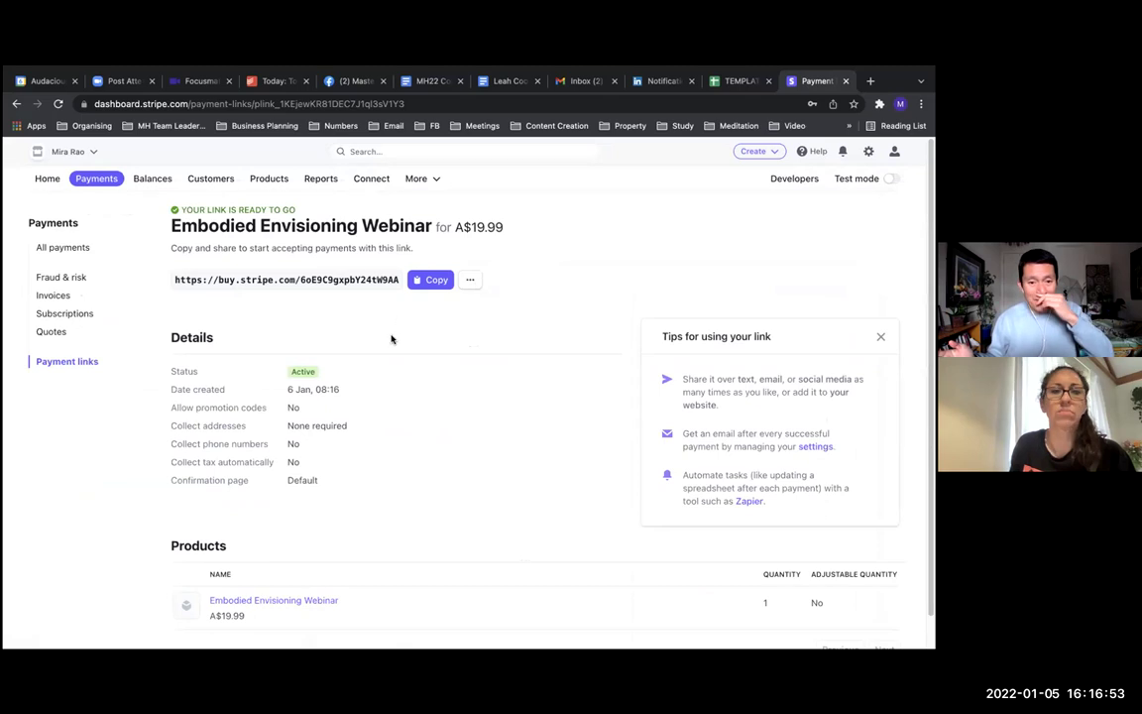
pyautogui.click(429, 282)
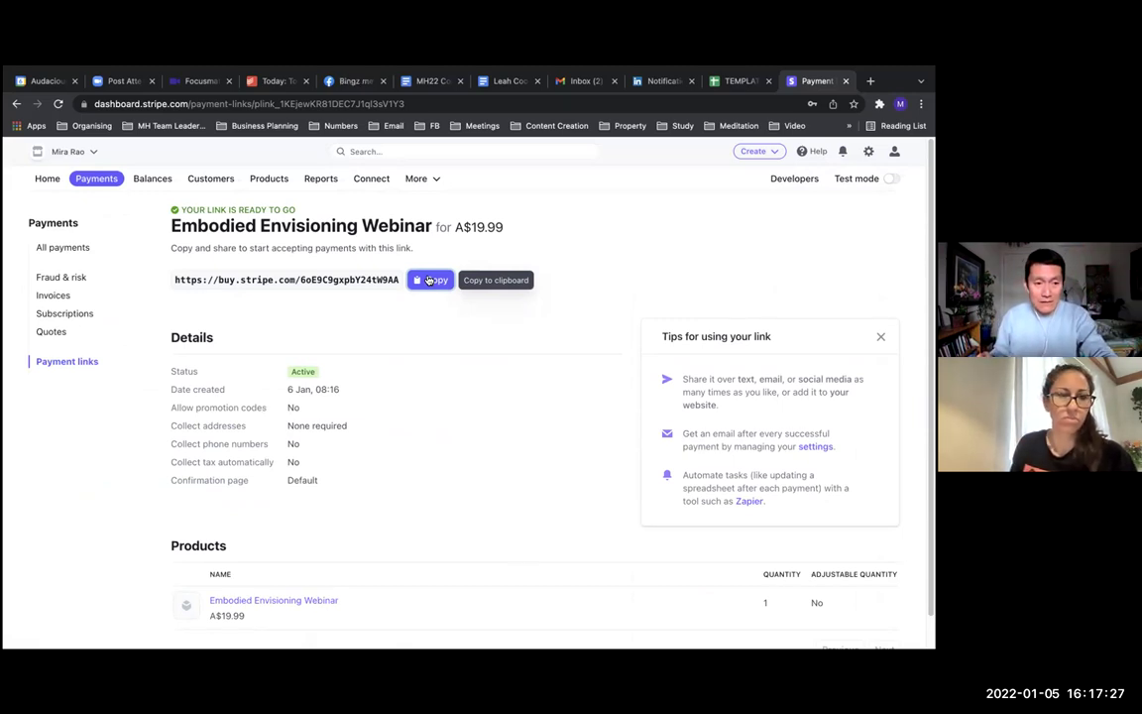
# Step: Open the Embodied Envisioning Webinar link from the Payment links list in edit mode
pyautogui.click(60, 363)
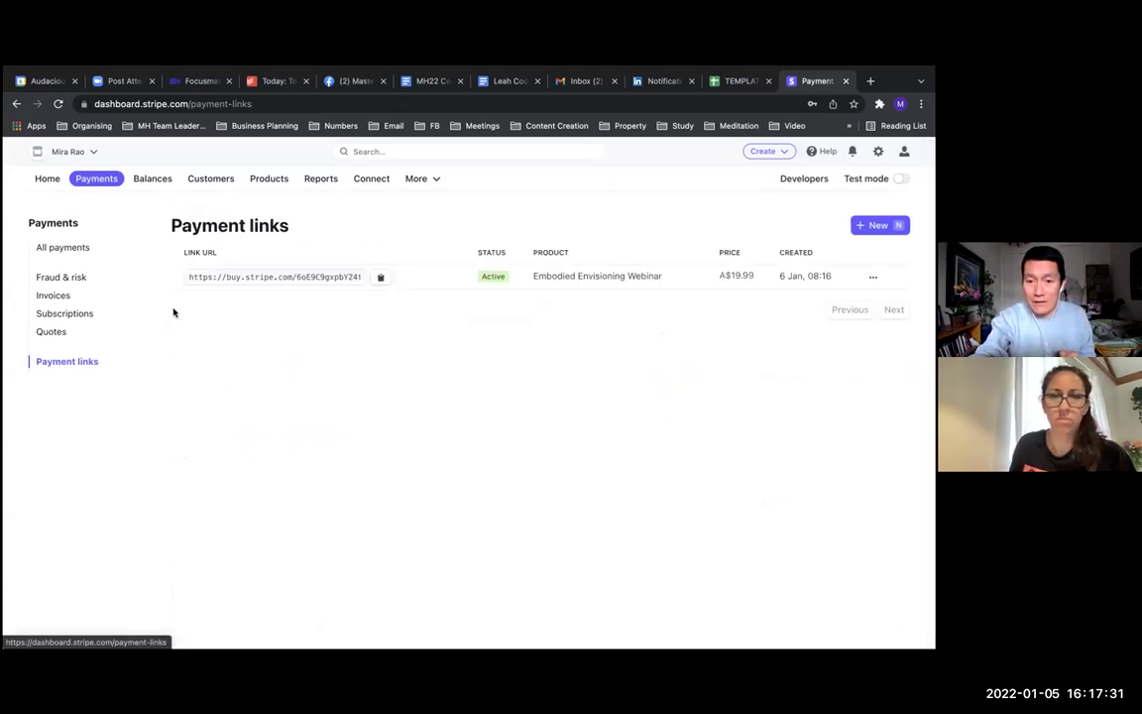
pyautogui.click(873, 278)
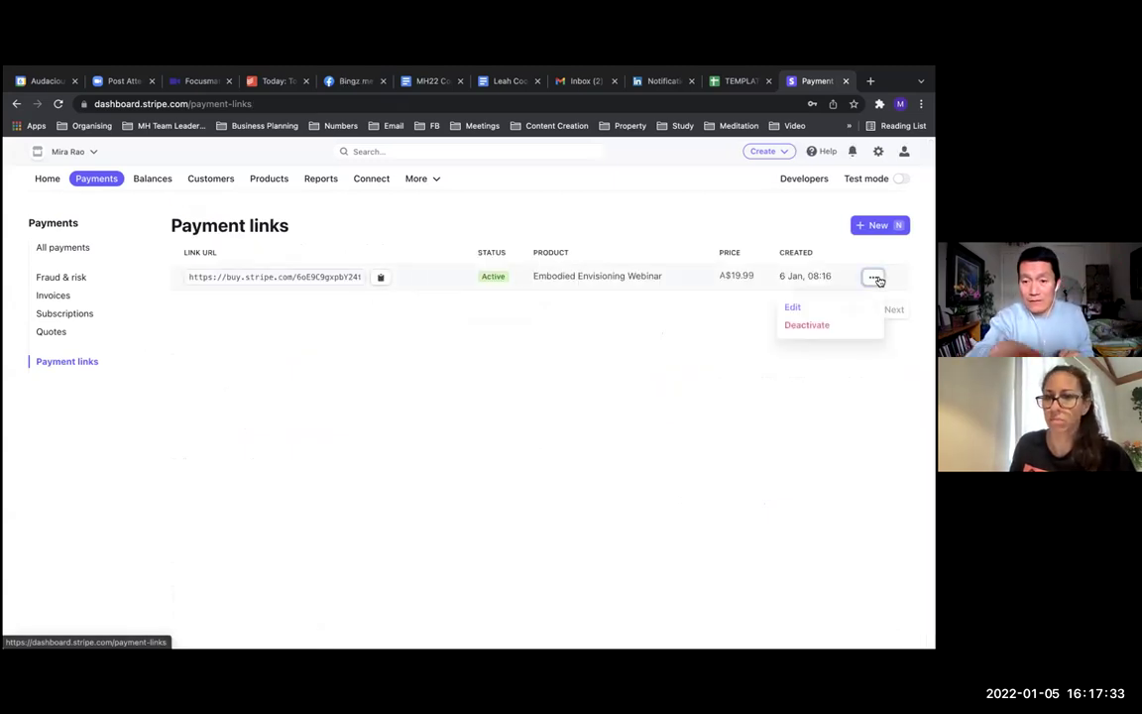
pyautogui.click(810, 306)
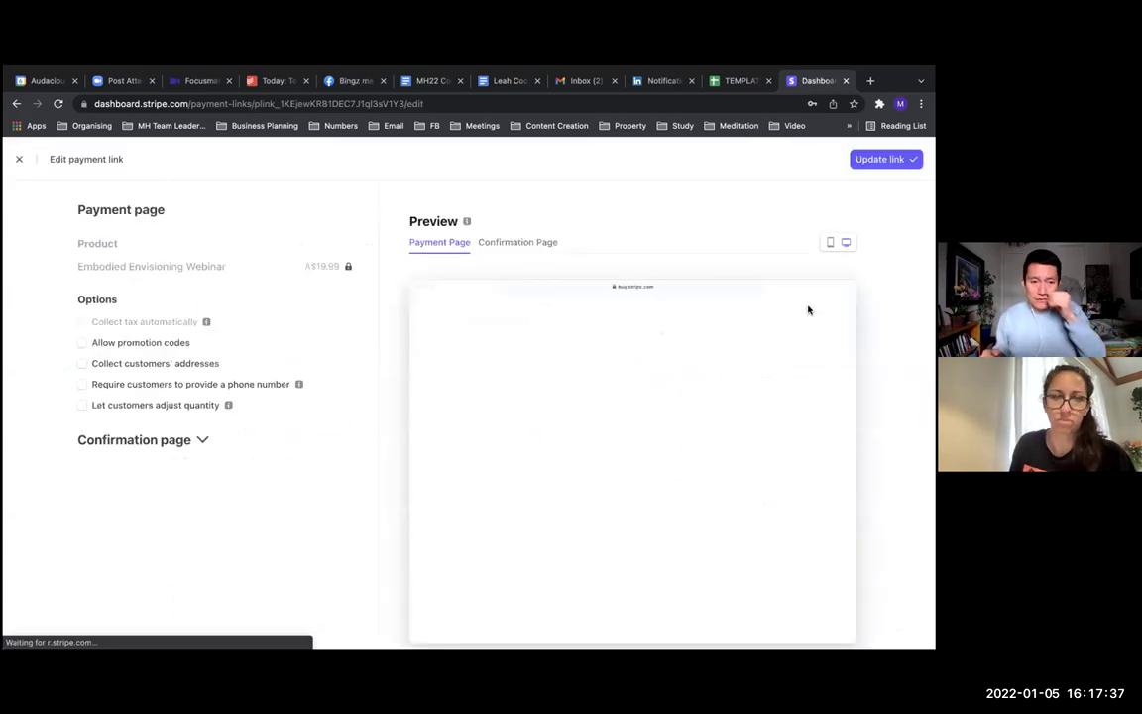